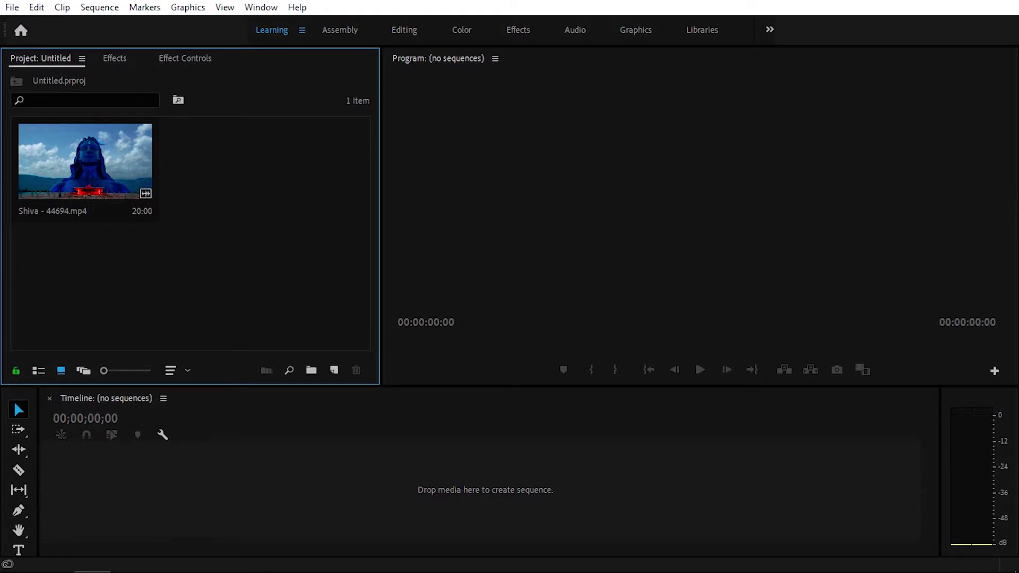
Save the untitled project holding the imported Shiva - 44694.mp4 clip.
key(ctrl+s)
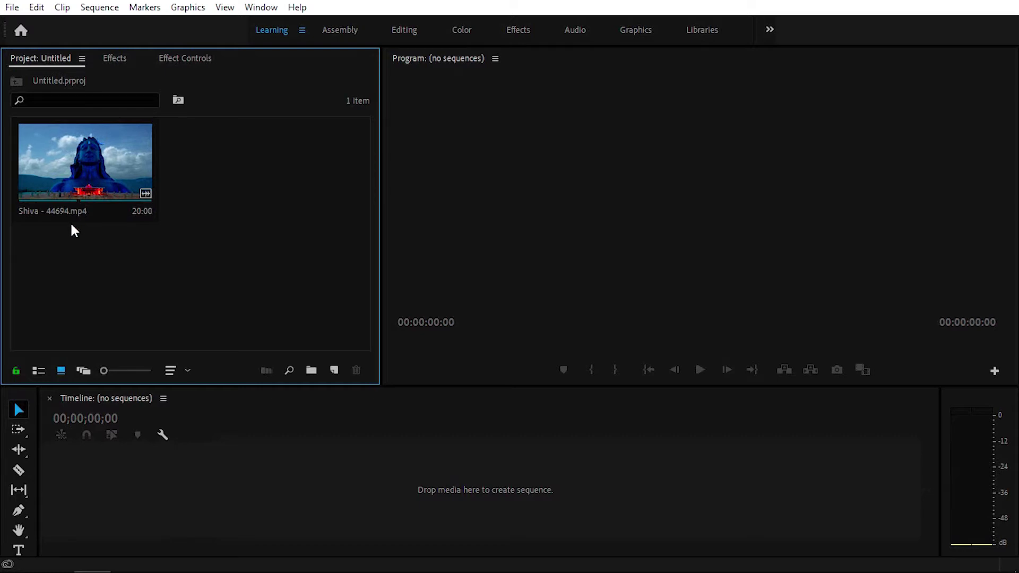
Build a Shiva - 44694 sequence from the clip on the timeline and briefly play it.
mouse_move(85, 159)
mouse_down()
mouse_move(221, 484)
mouse_move(251, 412)
mouse_up()
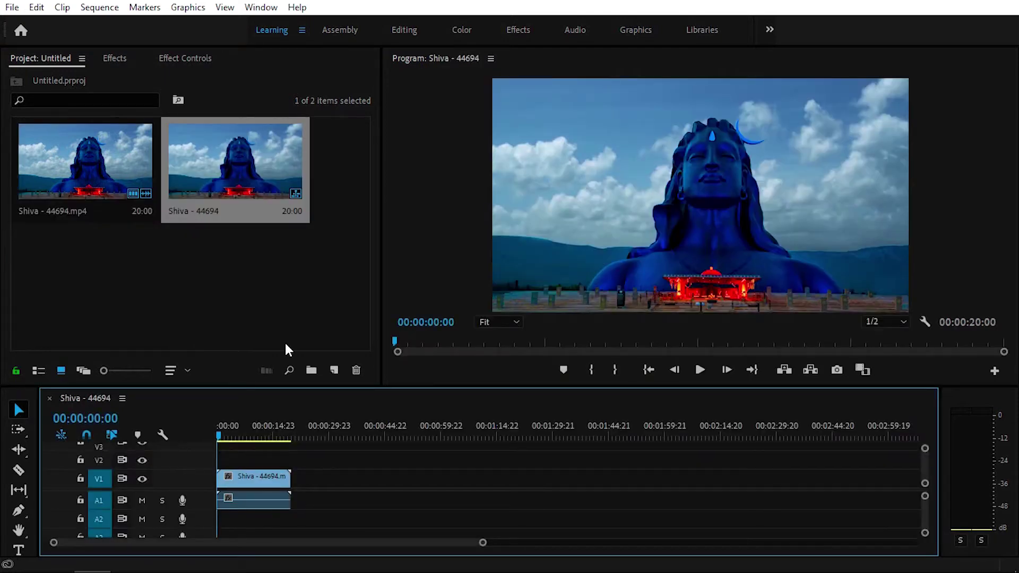
key(space)
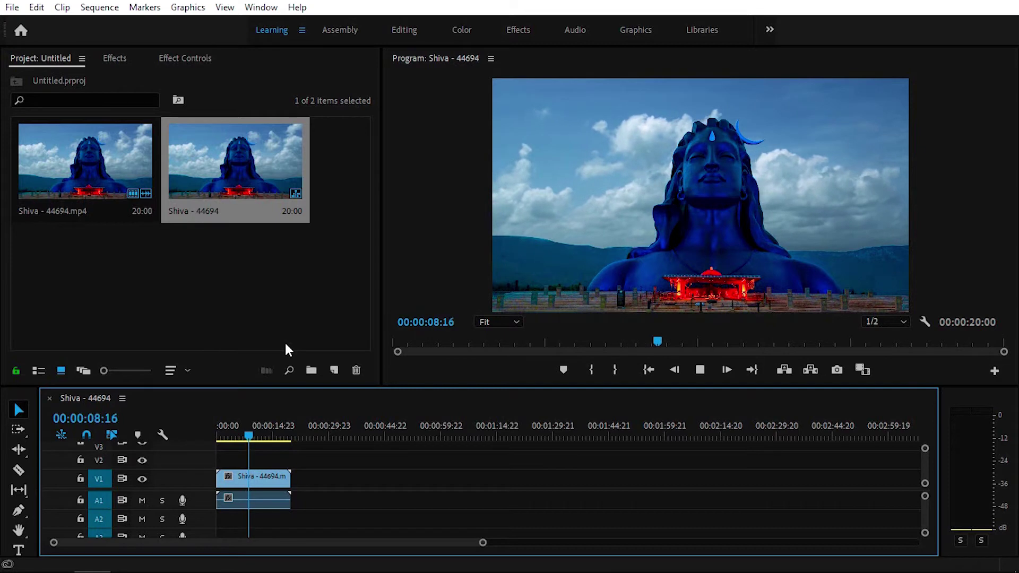
key(space)
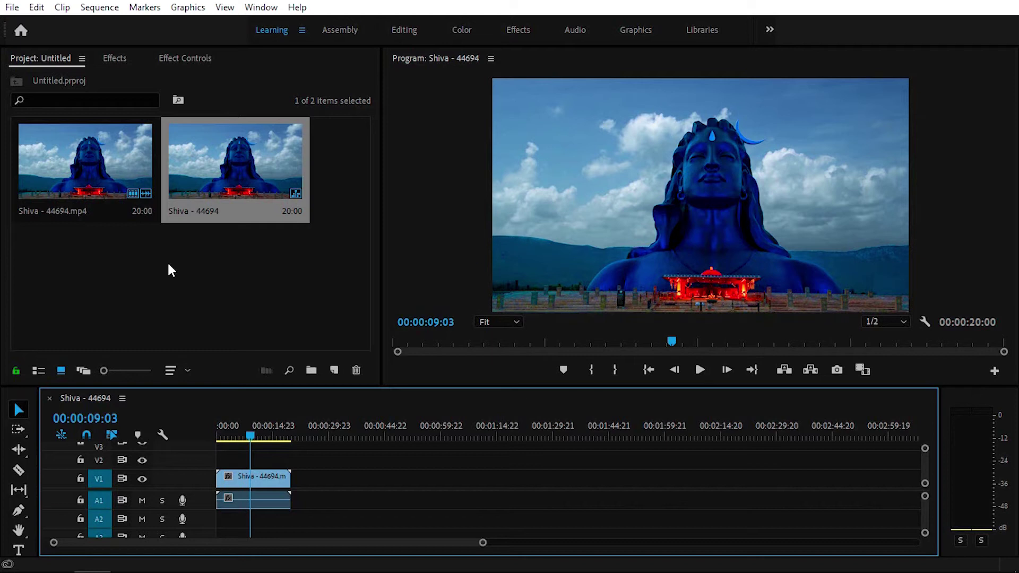
Filter the Effects panel by 'color' and select Leave Color under Color Correction.
click(107, 59)
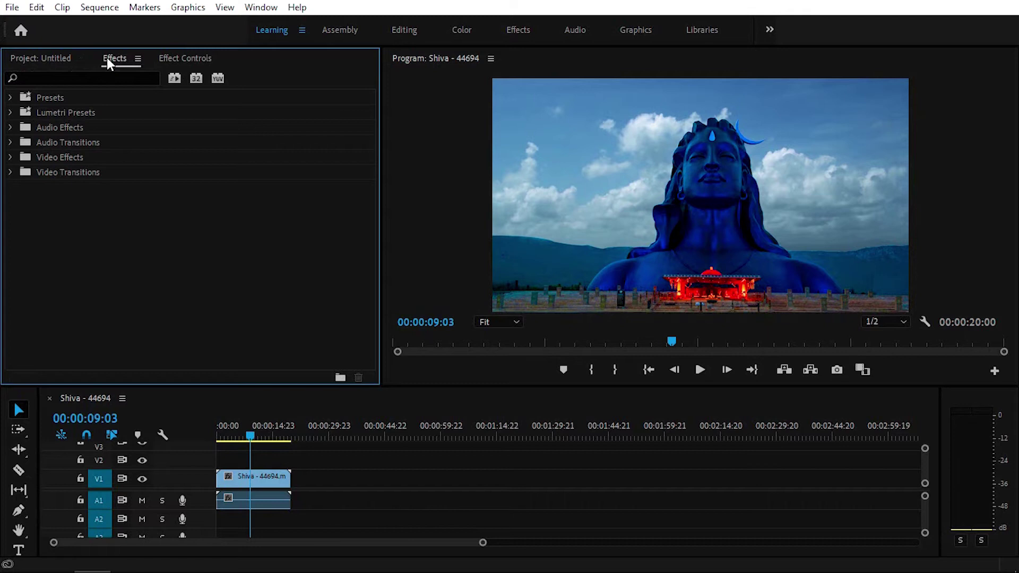
click(261, 10)
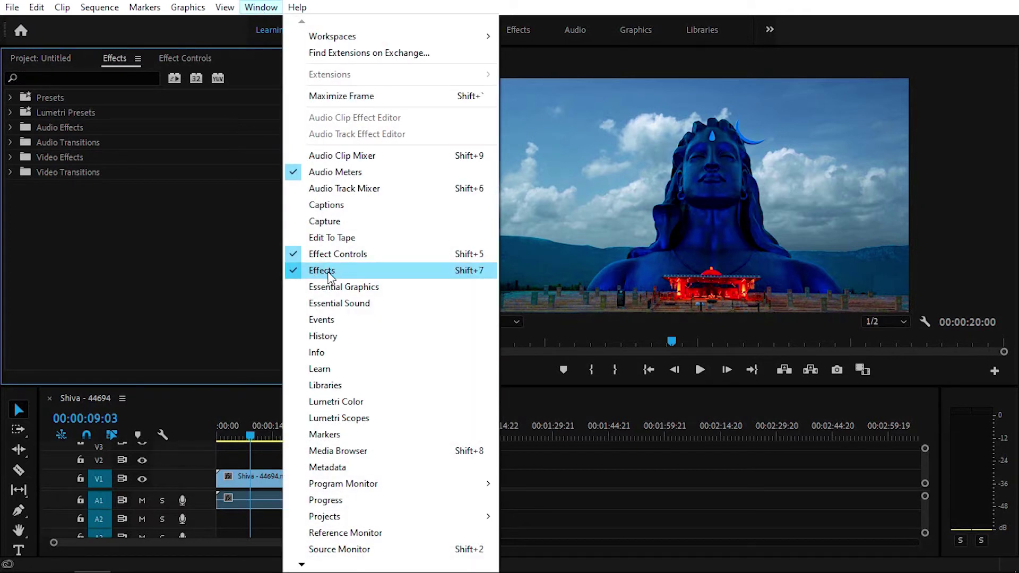
click(224, 285)
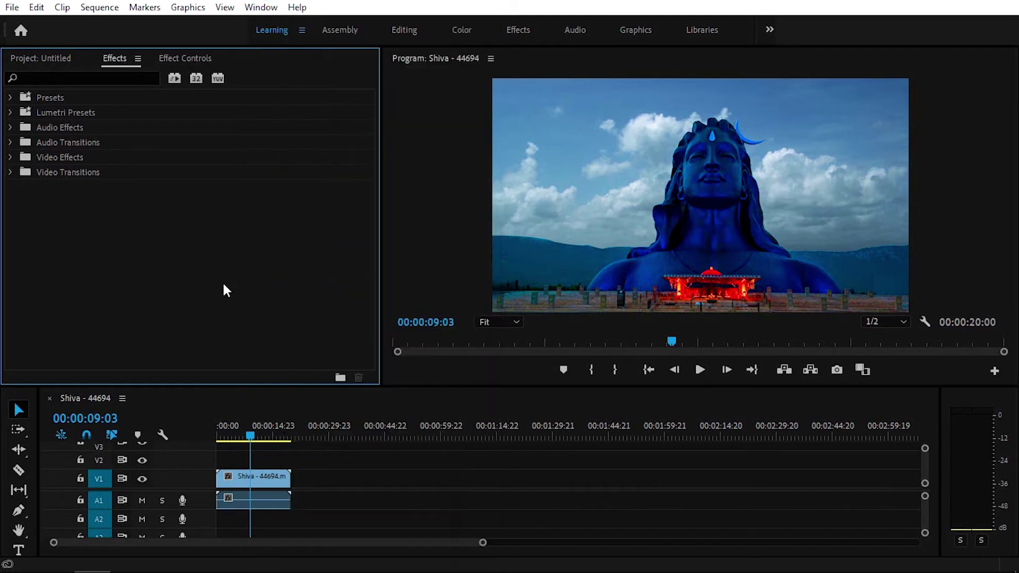
click(59, 78)
text(c)
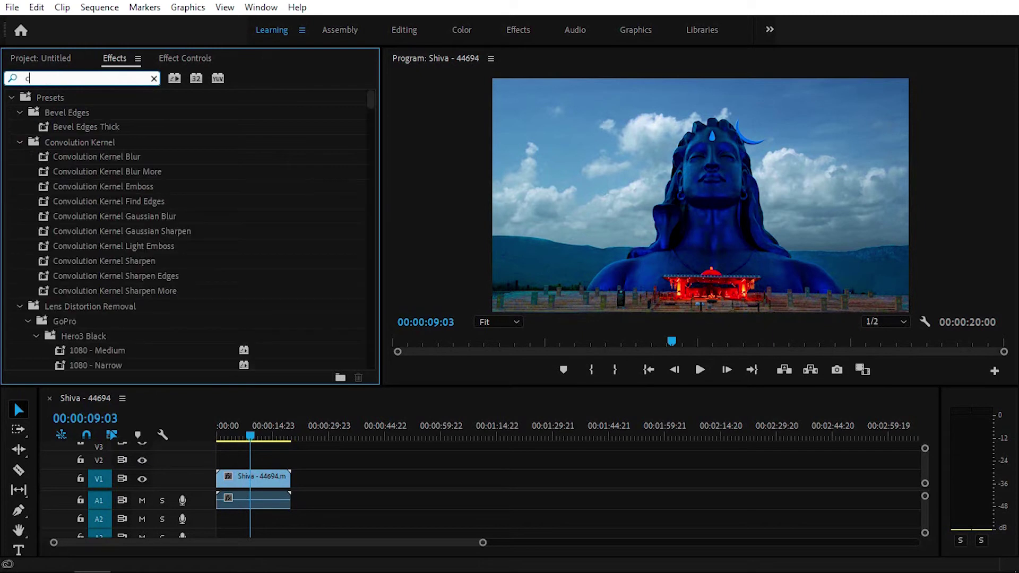
text(olo)
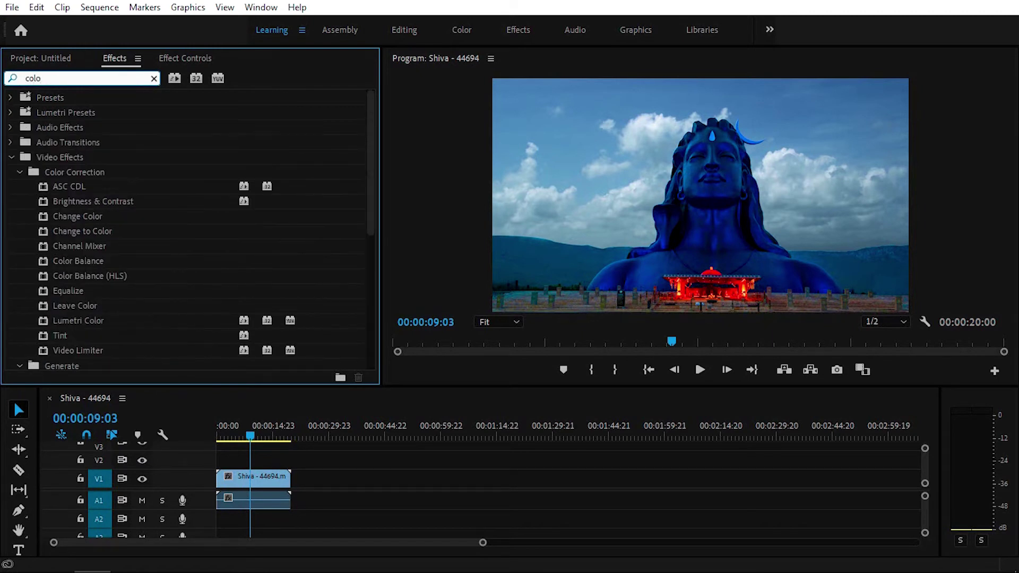
text(r)
scroll(91, 210, down, 5)
scroll(90, 209, up, 2)
scroll(90, 210, up, 2)
scroll(90, 213, down, 1)
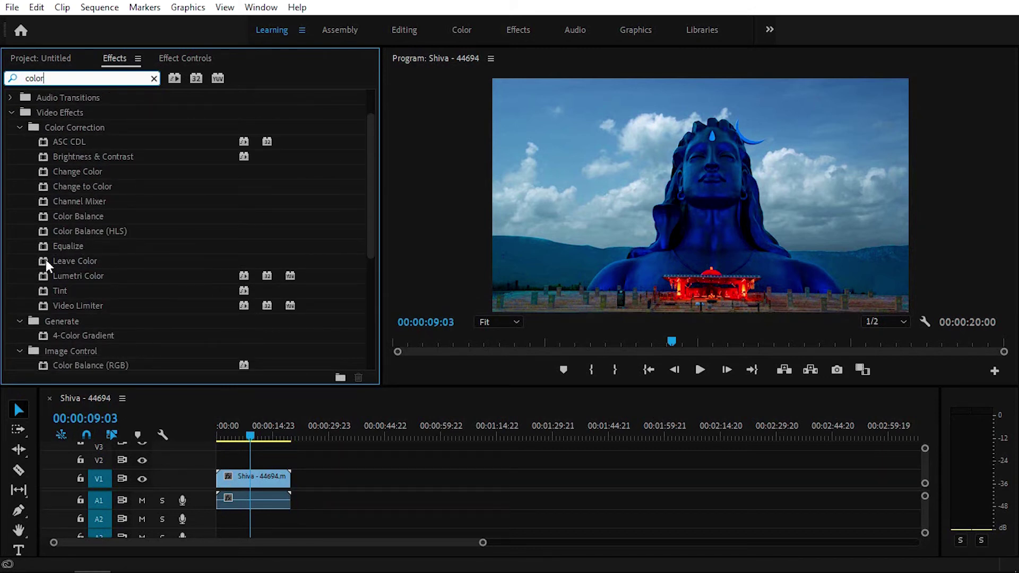
click(81, 260)
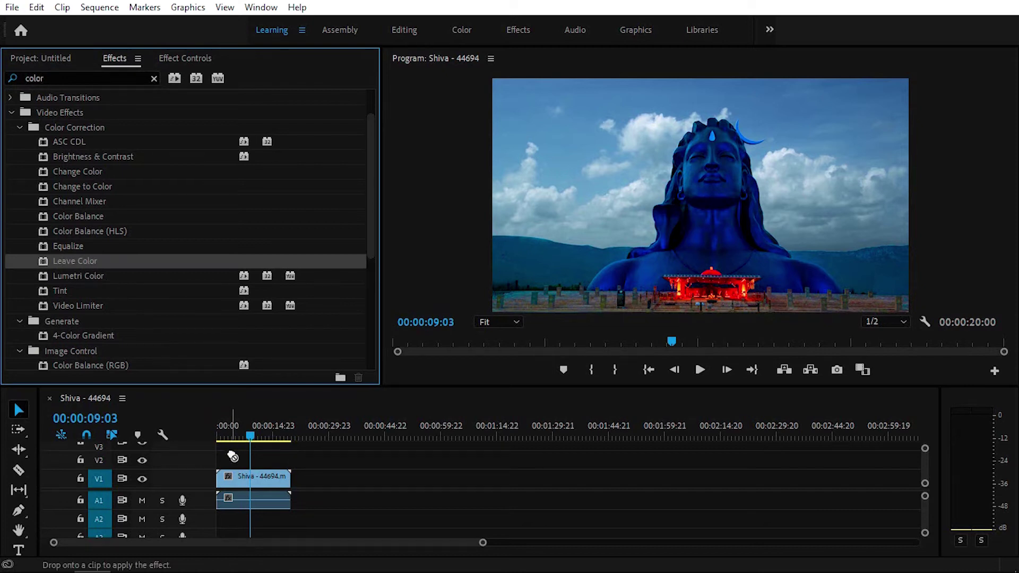
Apply Leave Color to the Shiva clip on V1 and show it in Effect Controls.
drag(222, 422, 237, 480)
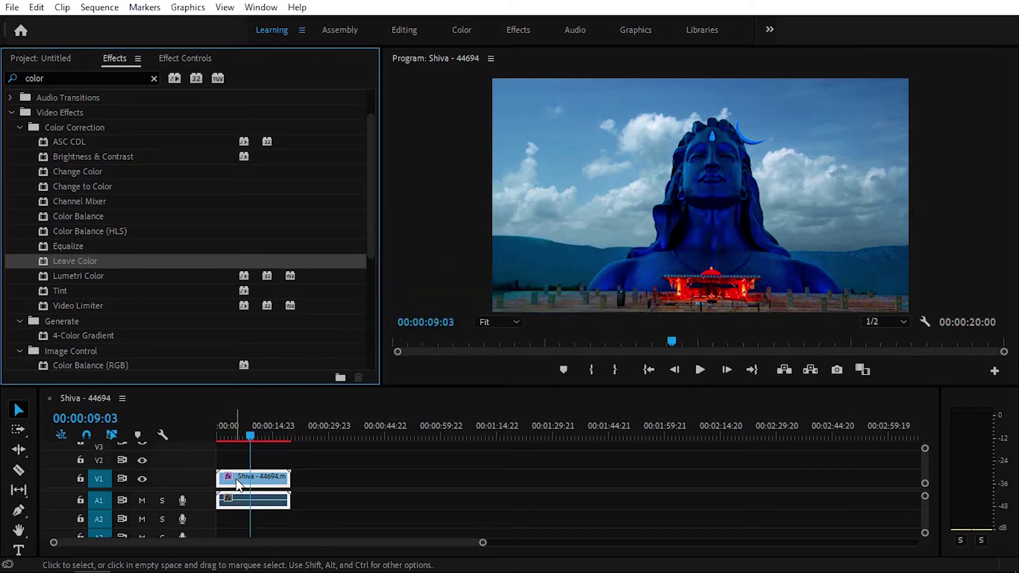
click(190, 57)
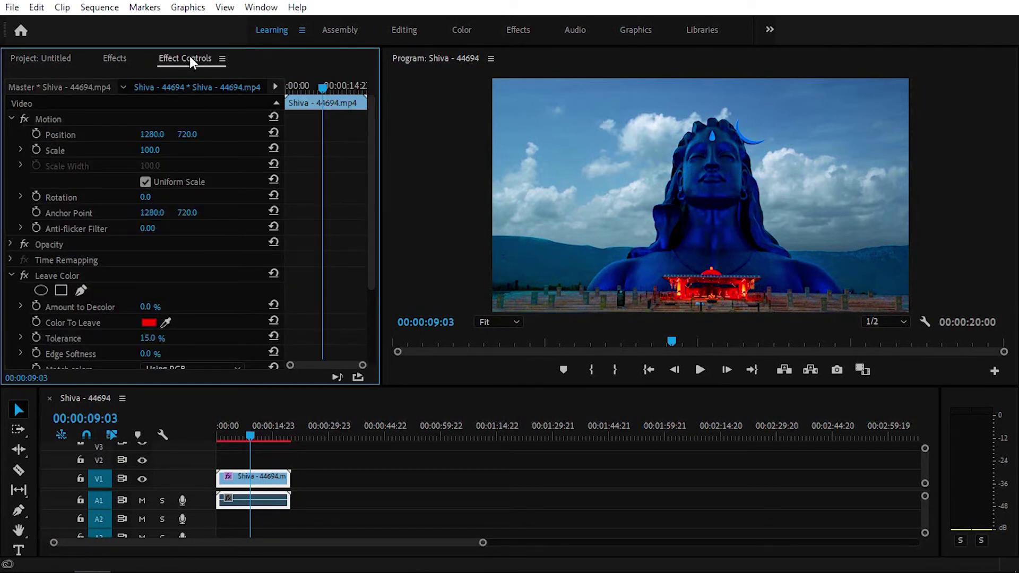
Activate the Color To Leave eyedropper in Leave Color's settings.
click(251, 10)
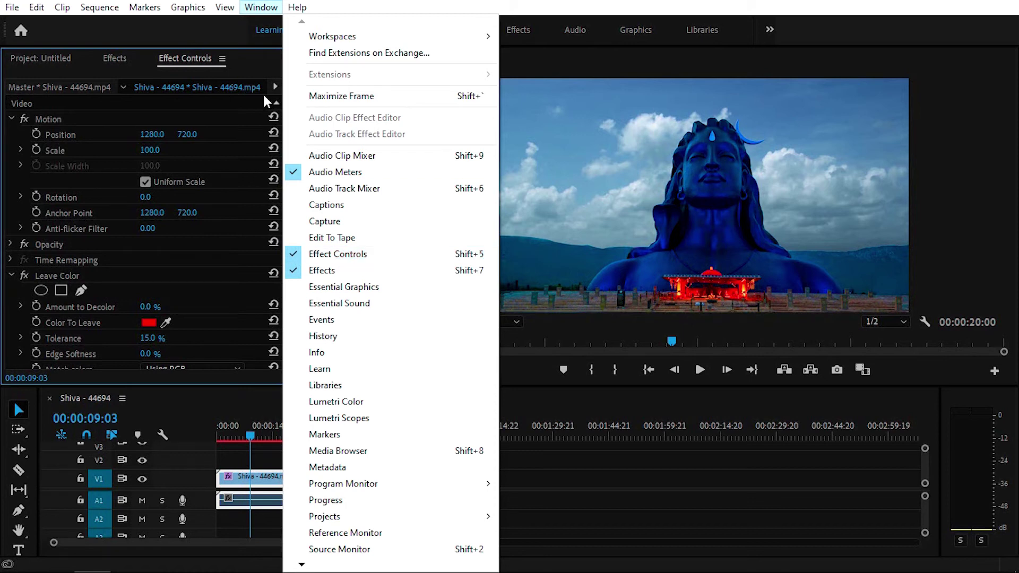
click(266, 67)
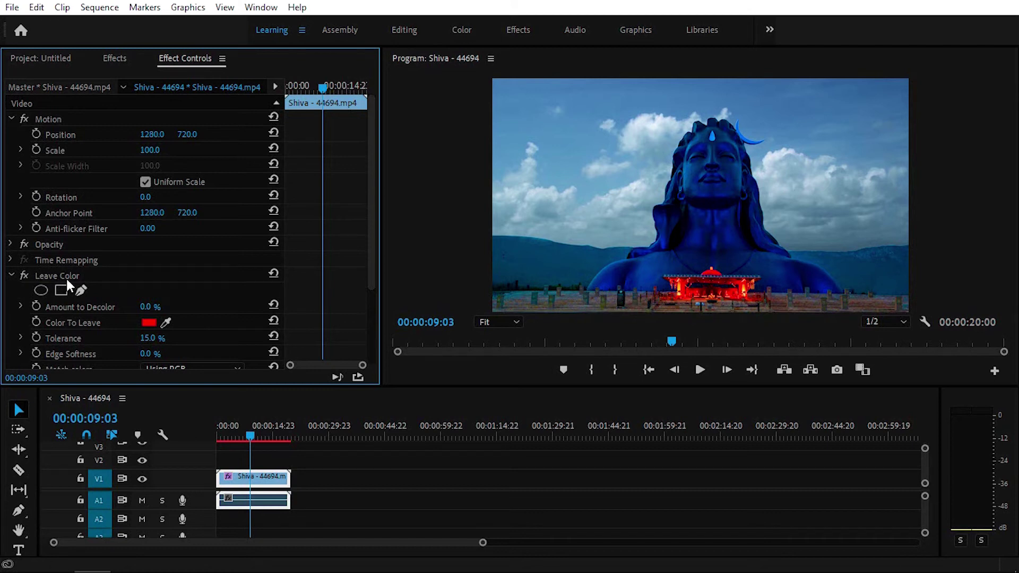
scroll(66, 282, down, 1)
scroll(69, 285, down, 2)
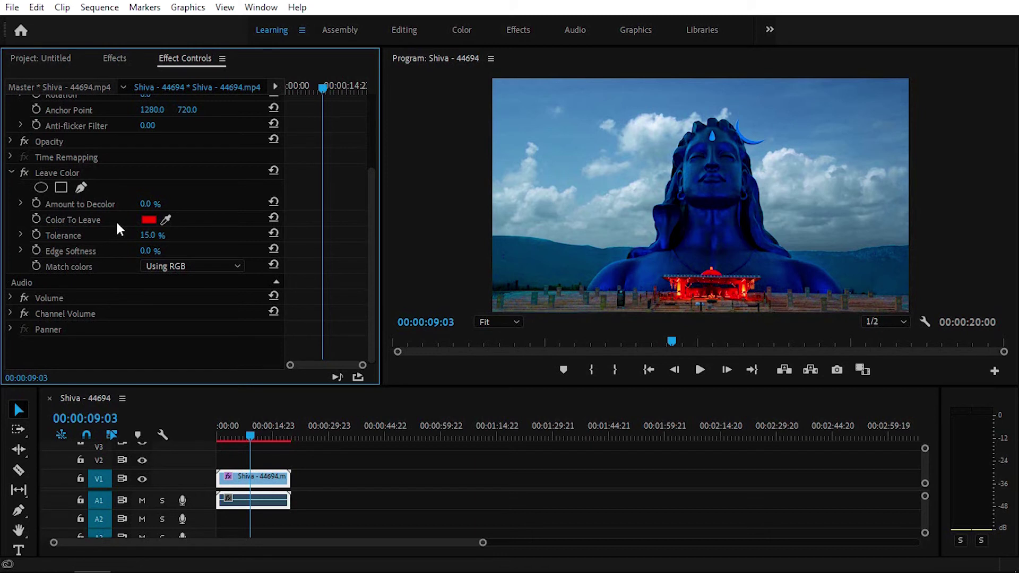
click(165, 221)
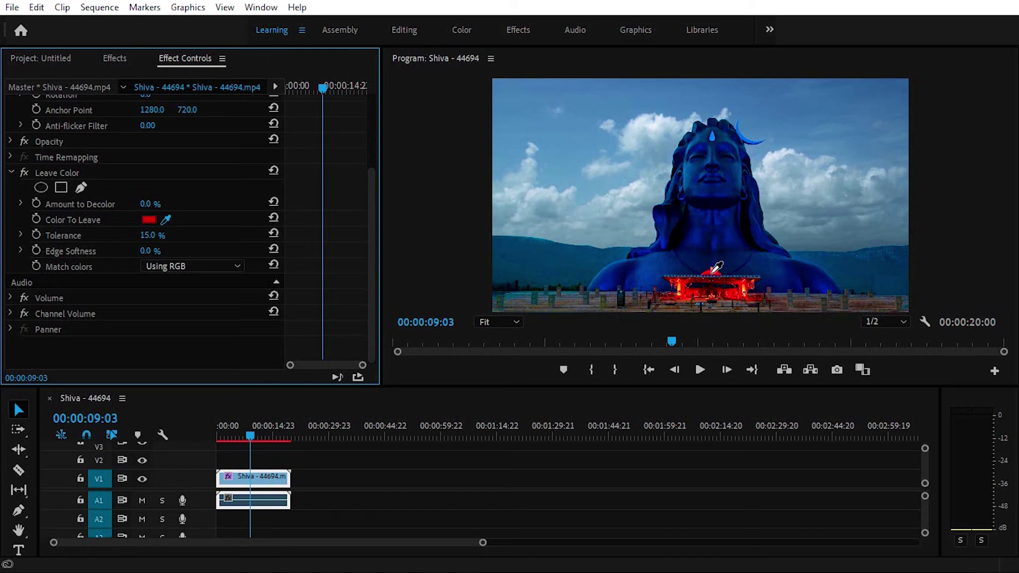
Sample the red temple lights as the kept color and enter 100 for Amount to Decolor.
click(712, 273)
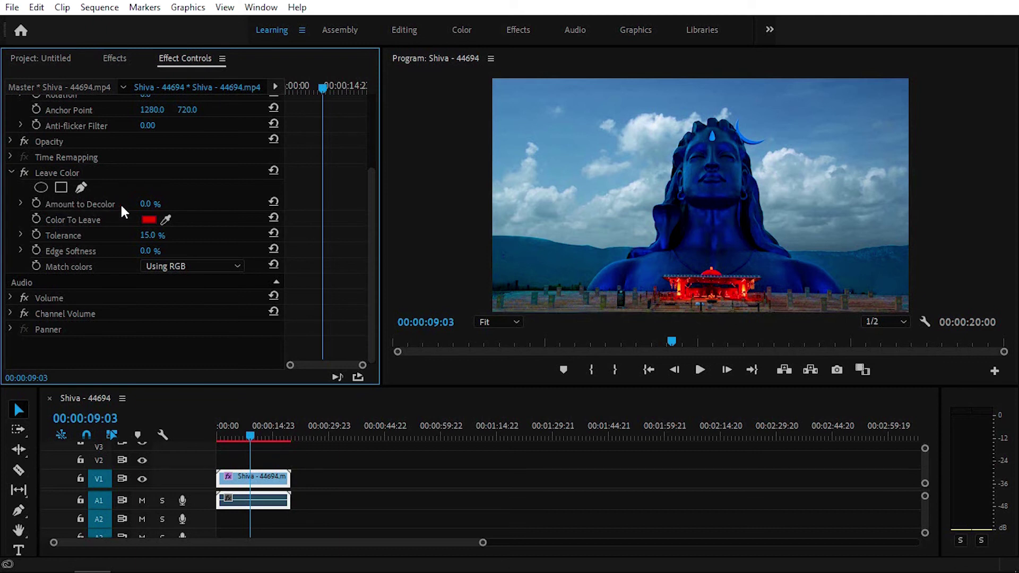
click(148, 205)
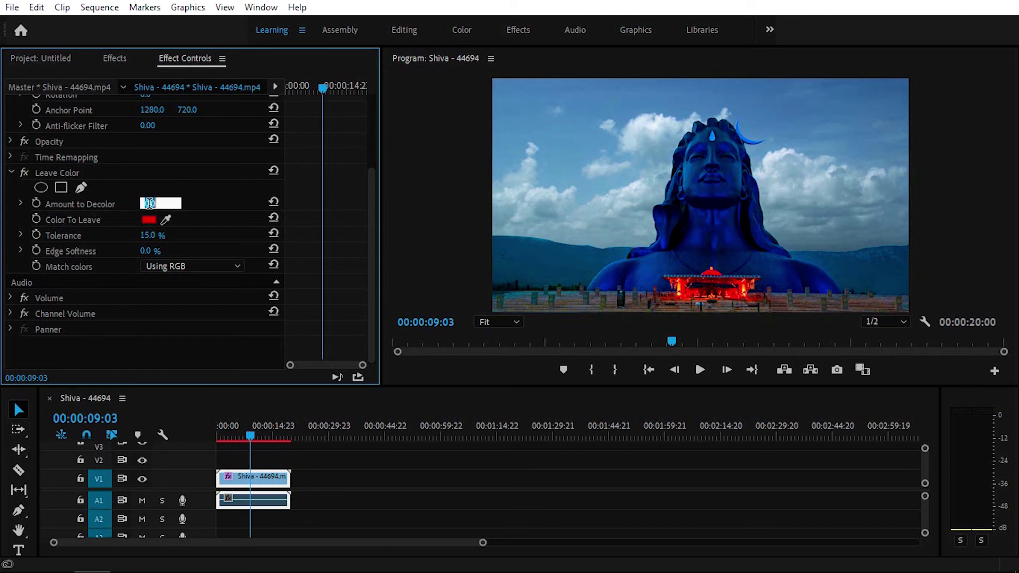
text(10)
text(0)
Commit the 100% decolor, return the playhead to 00:00:00:00 and play the result.
key(Return)
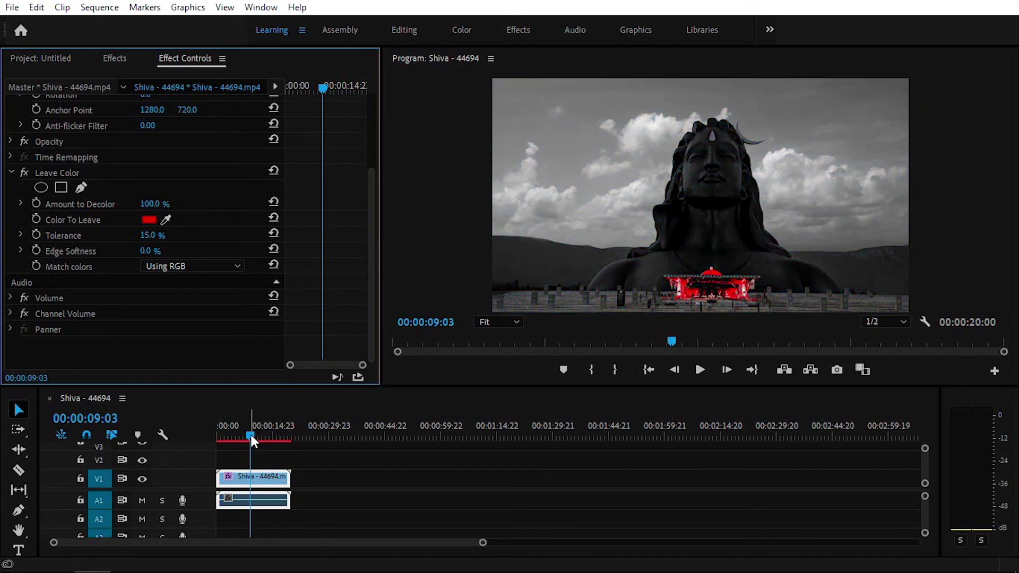
drag(251, 436, 214, 435)
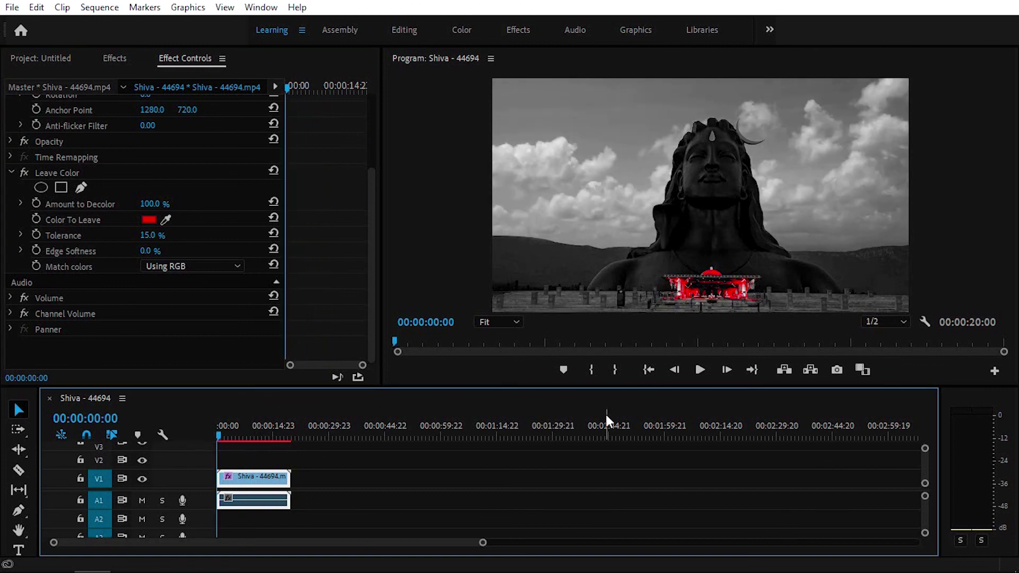
click(704, 370)
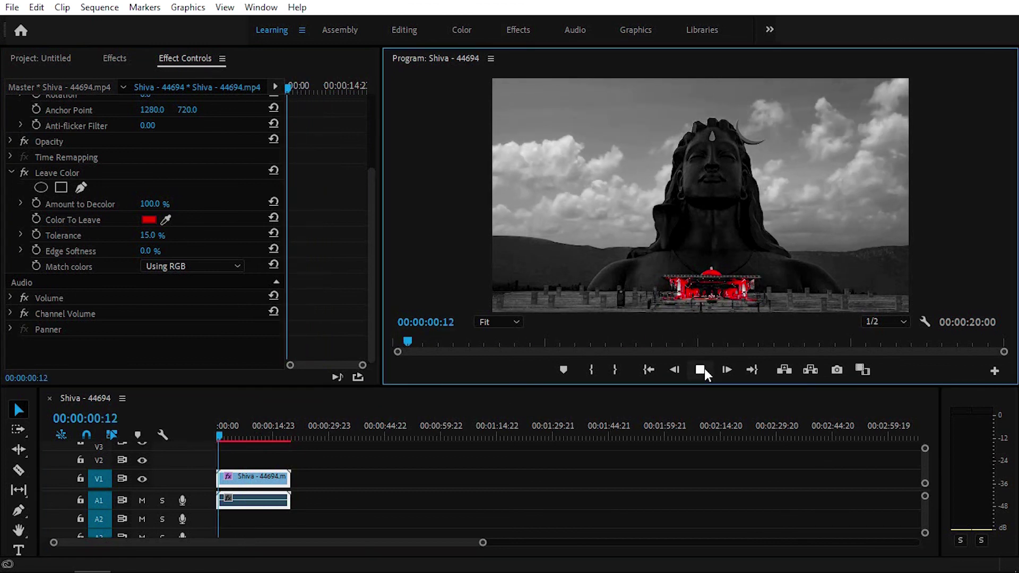